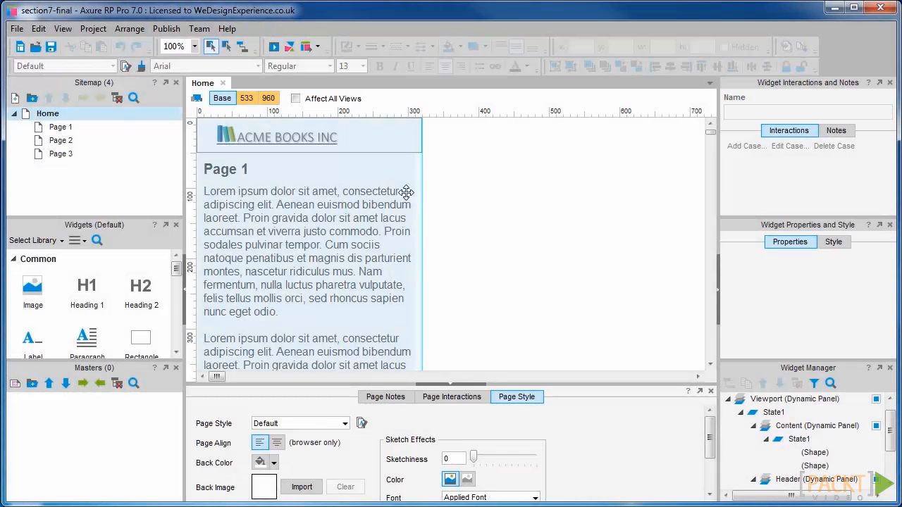
In State1 of the Viewport dynamic panel, add a rectangle at x 320, y 0 beside the page content and widen it to 250.
left_click(316, 191)
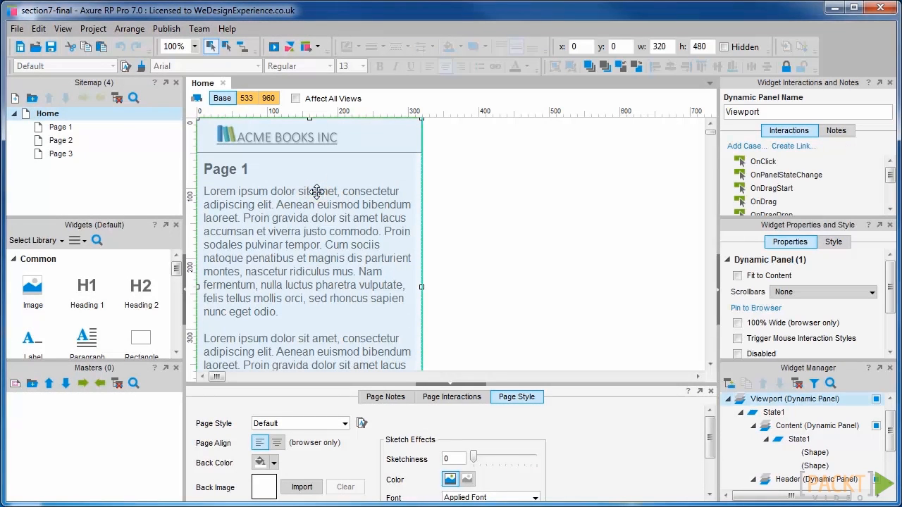
double_click(316, 191)
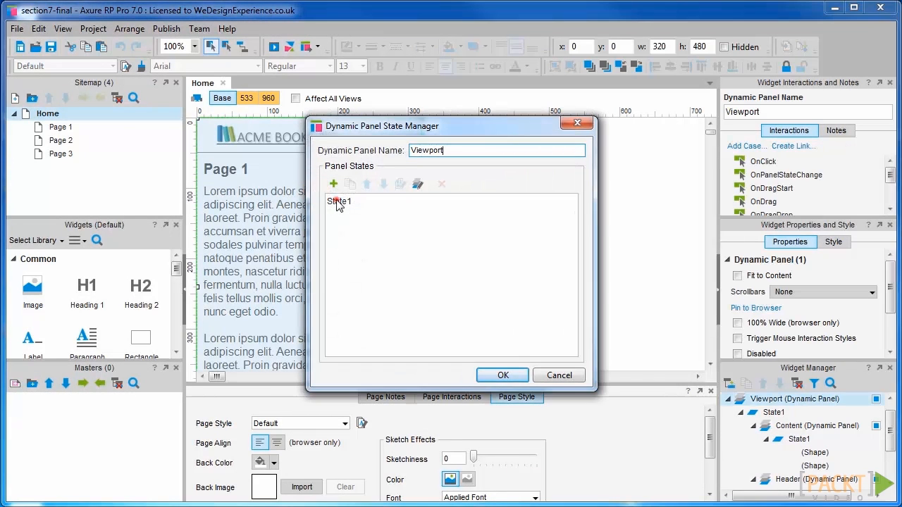
double_click(338, 201)
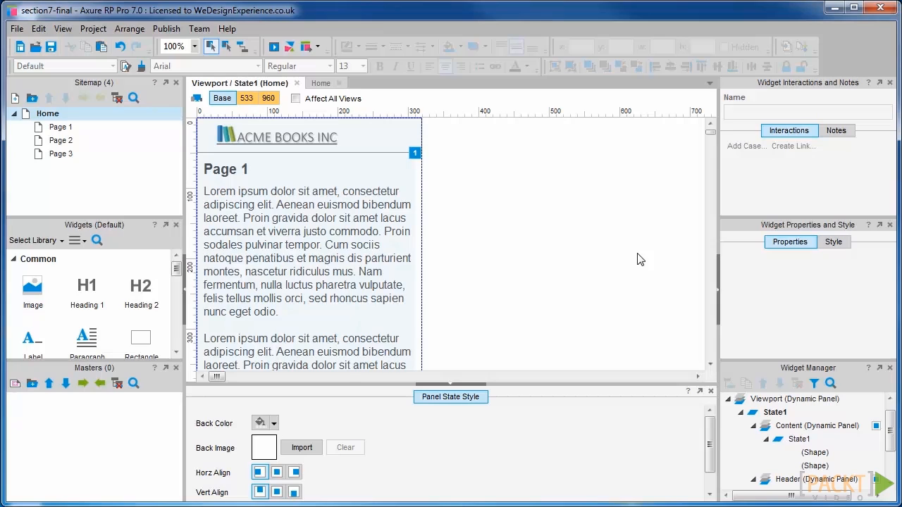
left_click_drag(144, 342, 425, 124)
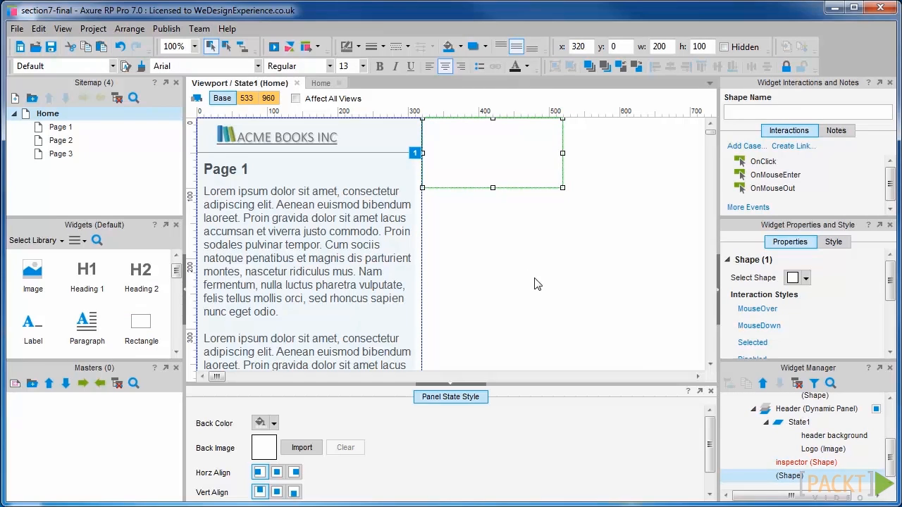
left_click_drag(562, 153, 598, 154)
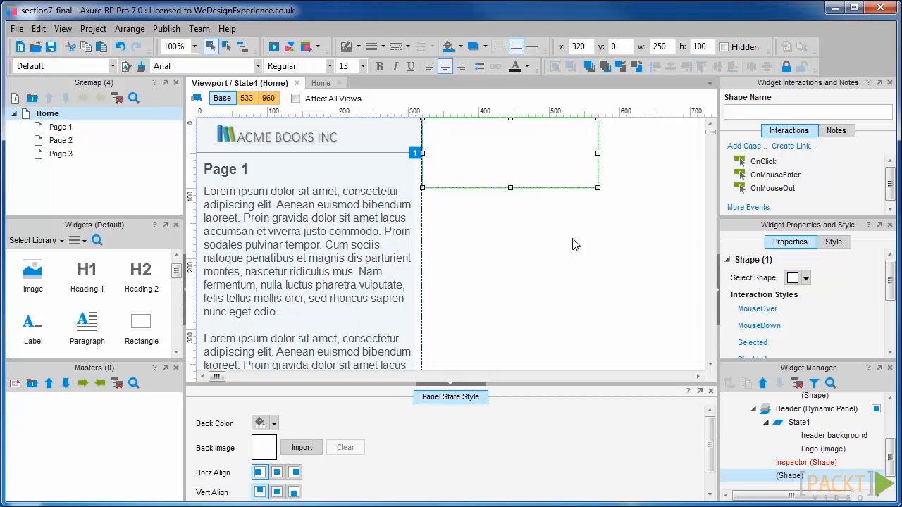
Name the new rectangle "background" and stretch its height to 480.
left_click(791, 110)
type("background")
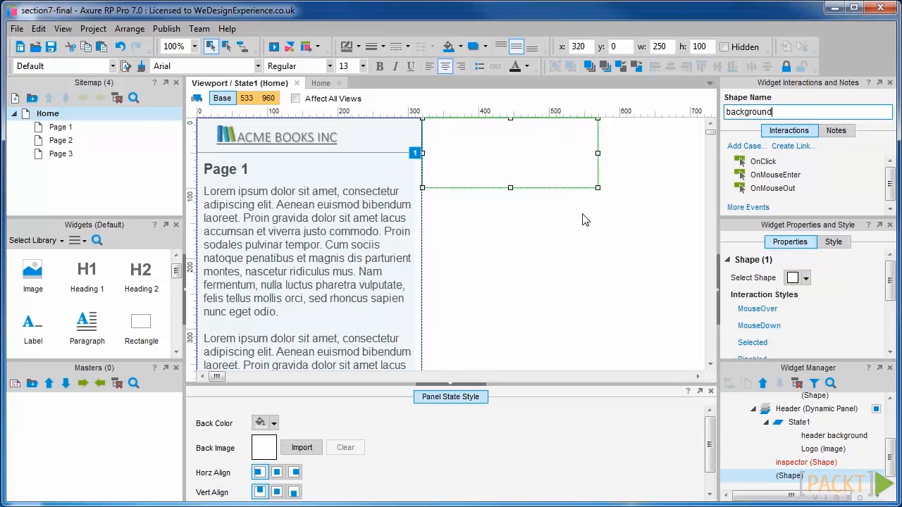
left_click_drag(511, 188, 513, 312)
scroll(665, 232, "up", 5)
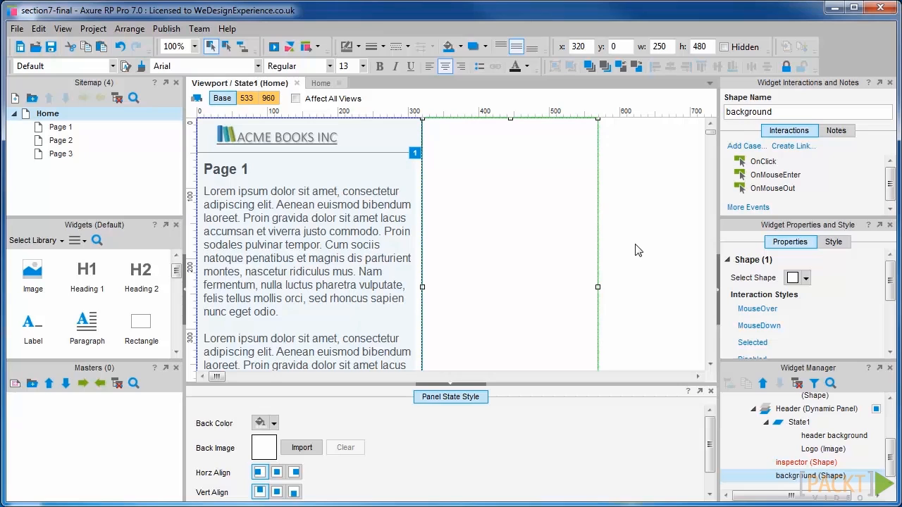
In the 533 view, move the background rectangle to x 560 outside the viewport and stretch its height to 896.
left_click(246, 98)
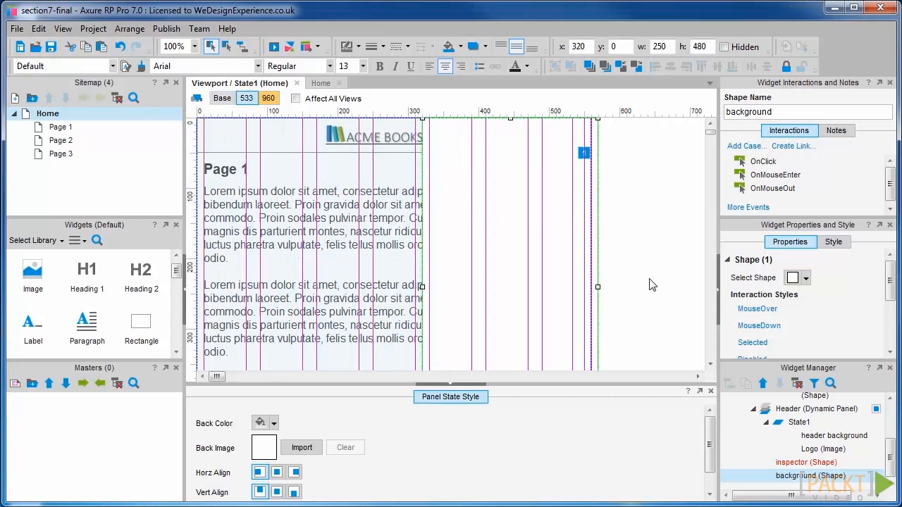
left_click_drag(447, 191, 615, 199)
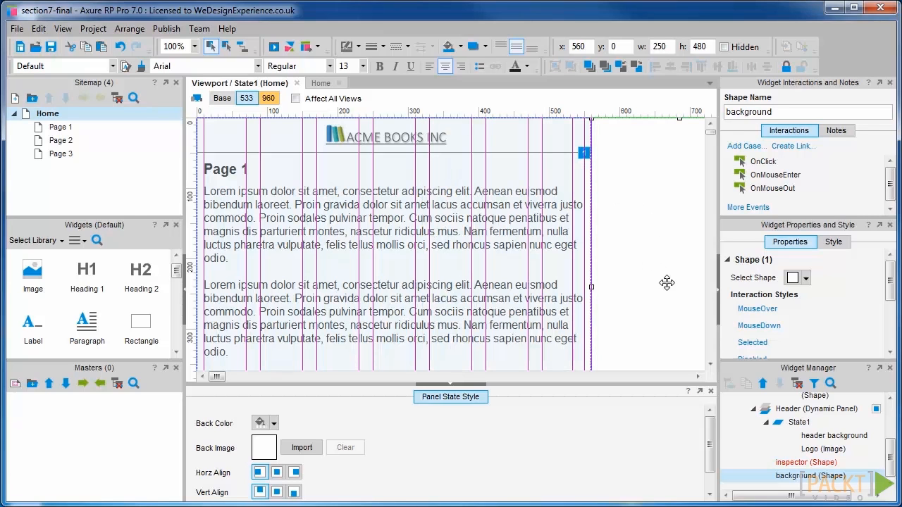
scroll(219, 381, "right", 3)
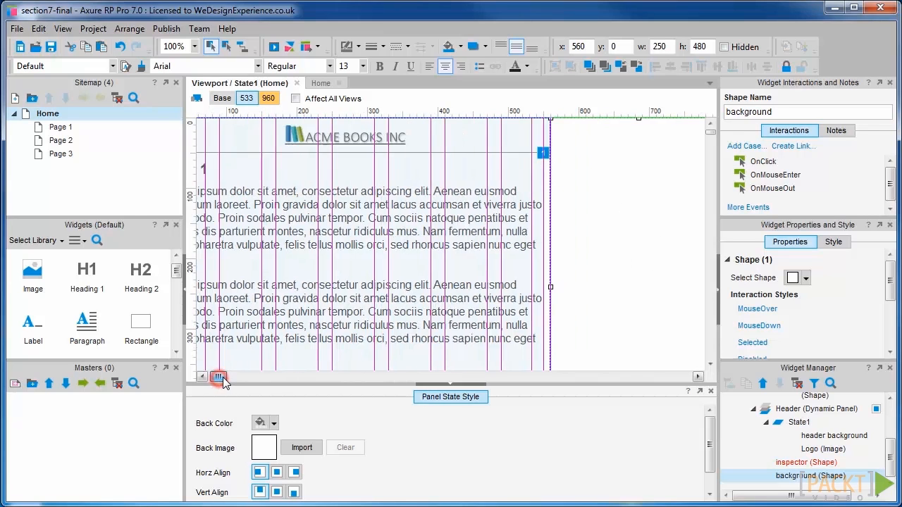
scroll(606, 267, "down", 3)
scroll(610, 274, "down", 1)
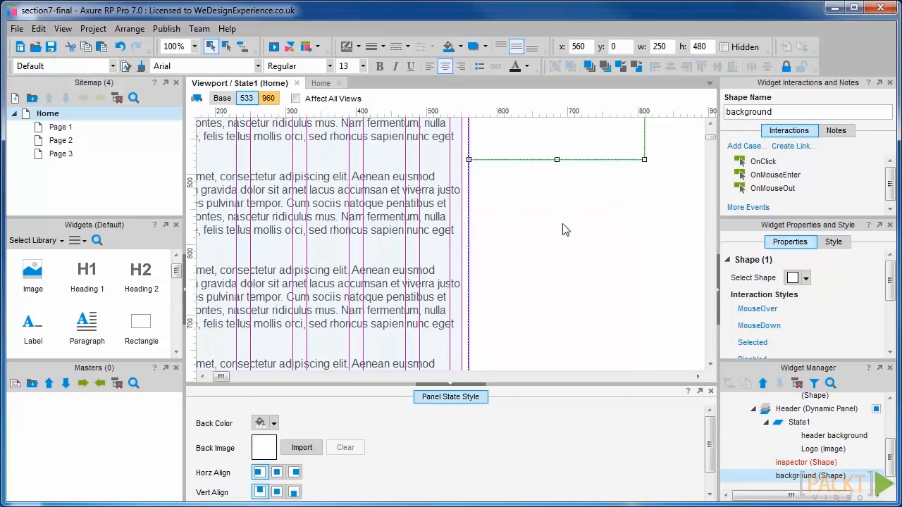
left_click_drag(557, 161, 552, 317)
scroll(592, 268, "up", 5)
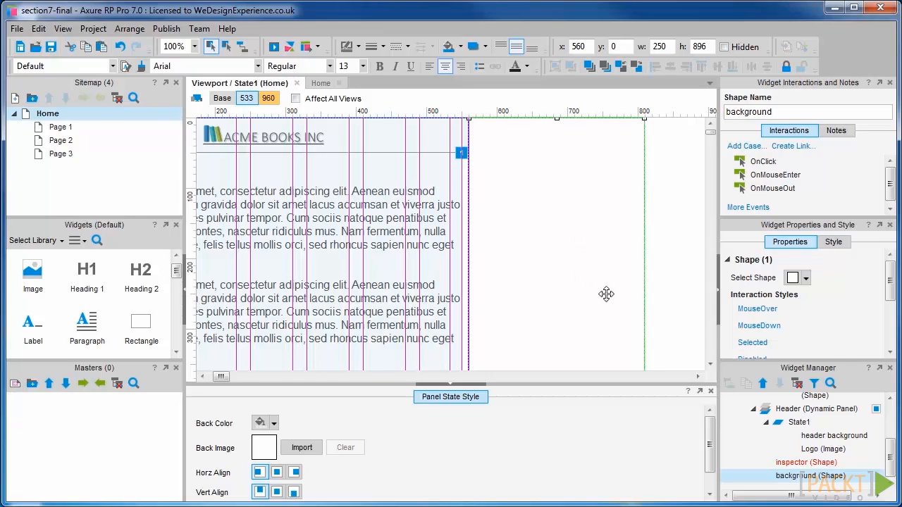
In the 960 view, resize the background rectangle to 960 wide by 50 high and place it directly below the header.
left_click(272, 100)
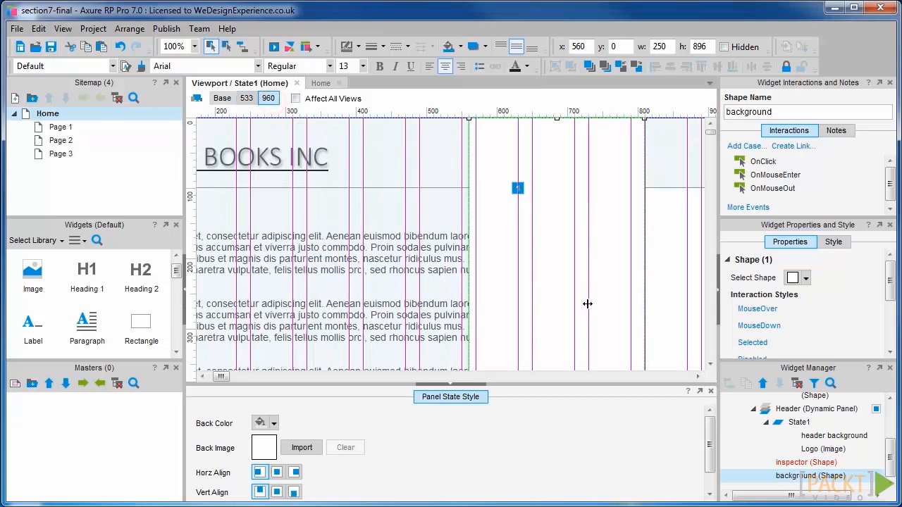
left_click(549, 162)
left_click(700, 47)
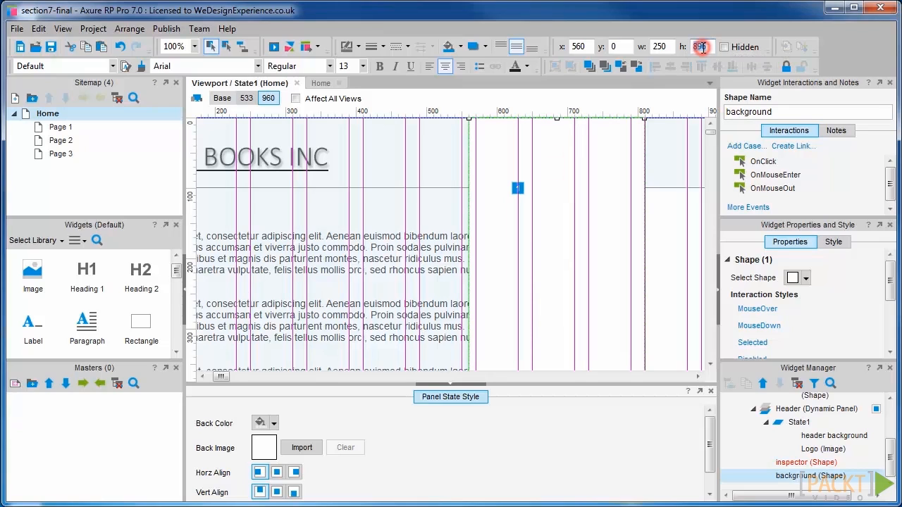
type("50")
key("Return")
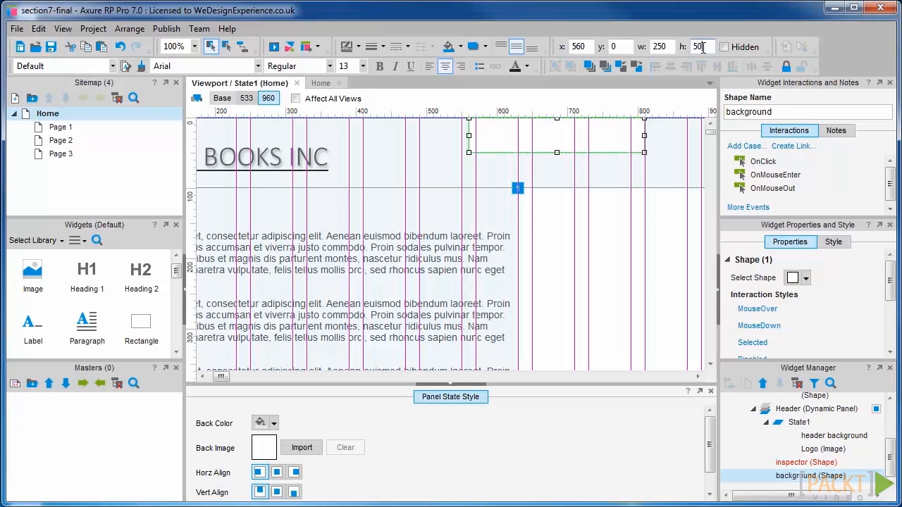
double_click(659, 45)
type("960")
left_click(585, 136)
left_click_drag(500, 137, 215, 215)
Move the Content dynamic panel down to y 150, below the menu bar background.
left_click(392, 269)
left_click_drag(391, 269, 395, 284)
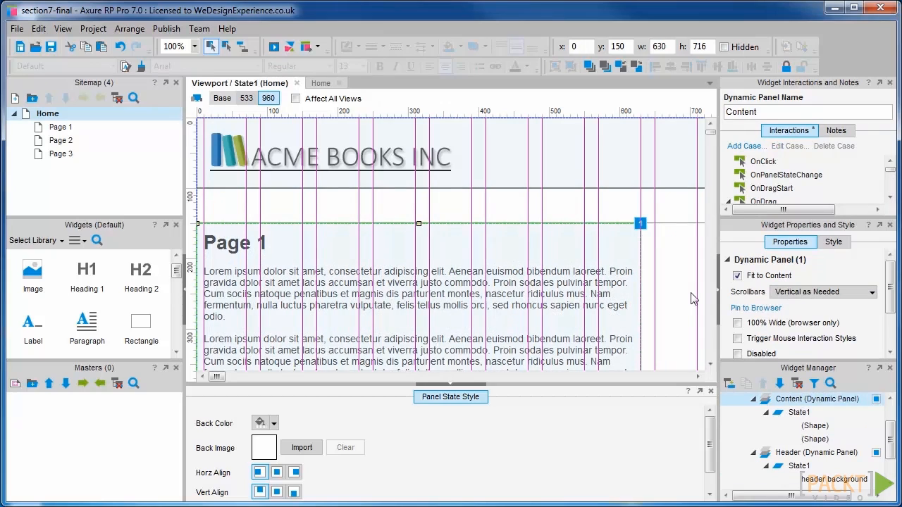
left_click(677, 284)
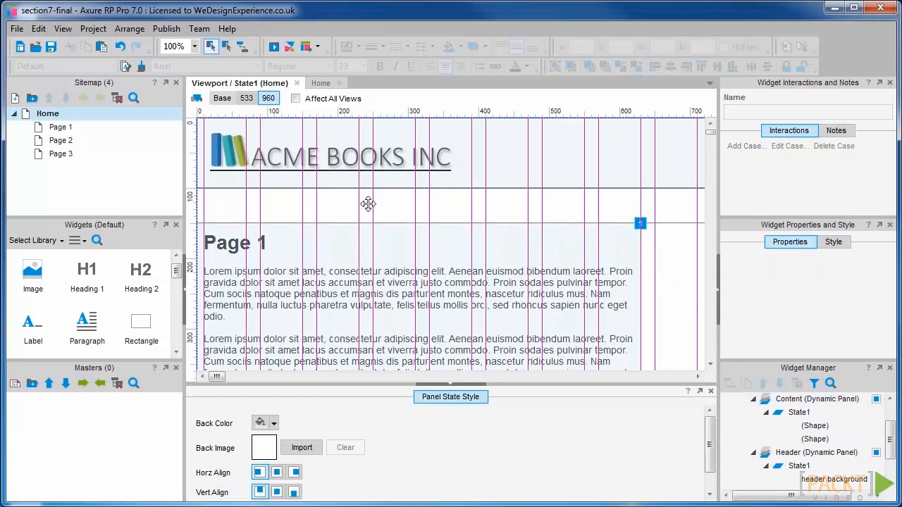
In the Base view, convert the background rectangle into a dynamic panel and name it "menu".
left_click(222, 98)
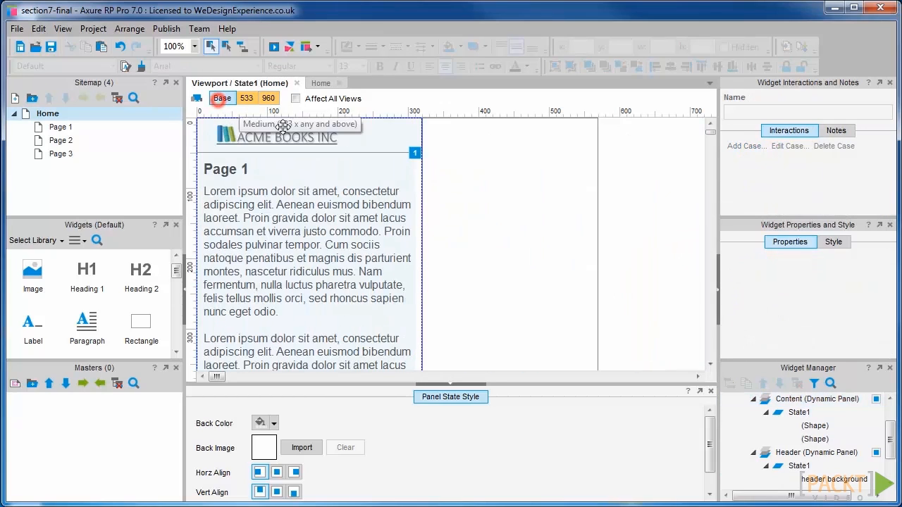
left_click(461, 120)
right_click(461, 120)
left_click(572, 501)
left_click(792, 108)
type("menu")
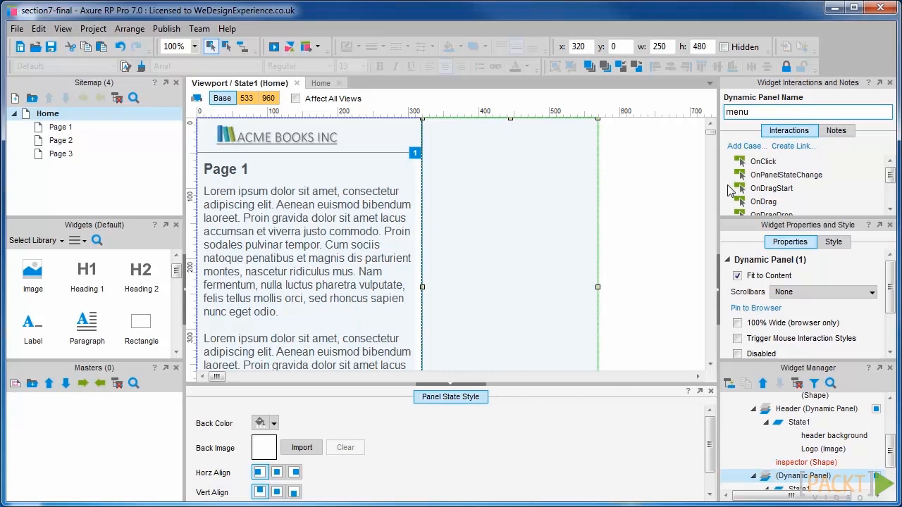
left_click(669, 198)
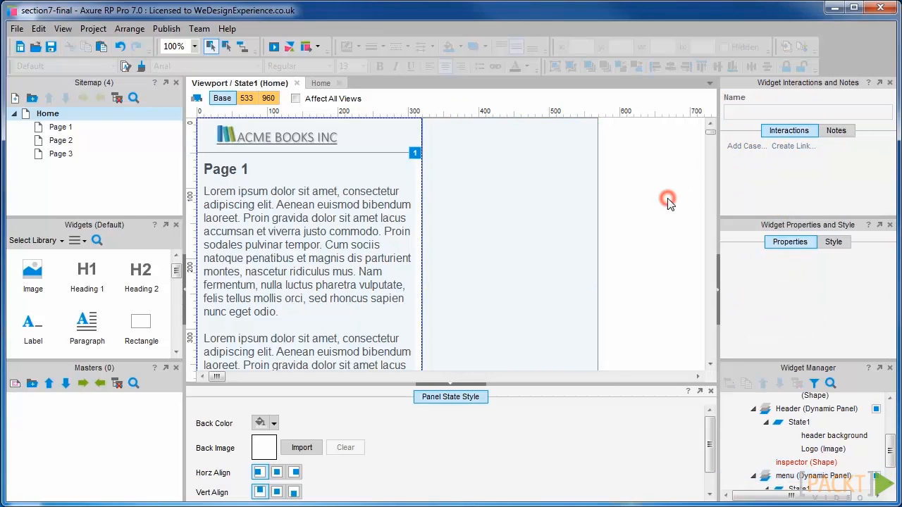
In State1 of the menu panel, add a rectangle at x 0, y 0 sized 250 wide by 40 high.
left_click(511, 218)
double_click(563, 231)
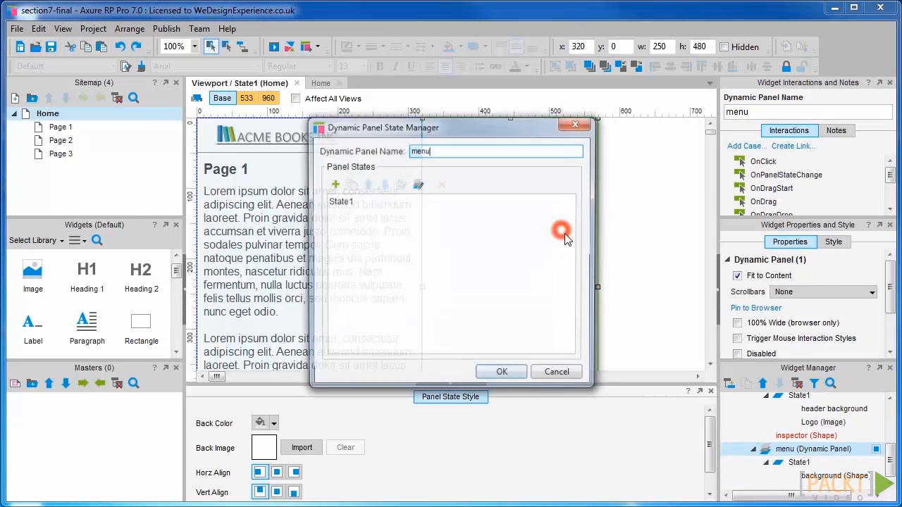
double_click(384, 203)
left_click_drag(141, 324, 201, 128)
left_click(662, 47)
type("250")
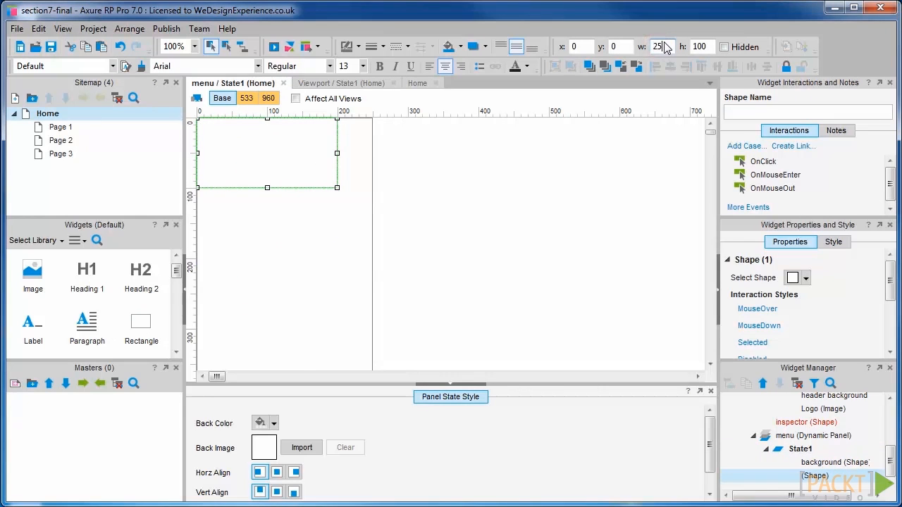
key("Tab")
type("40")
left_click(538, 190)
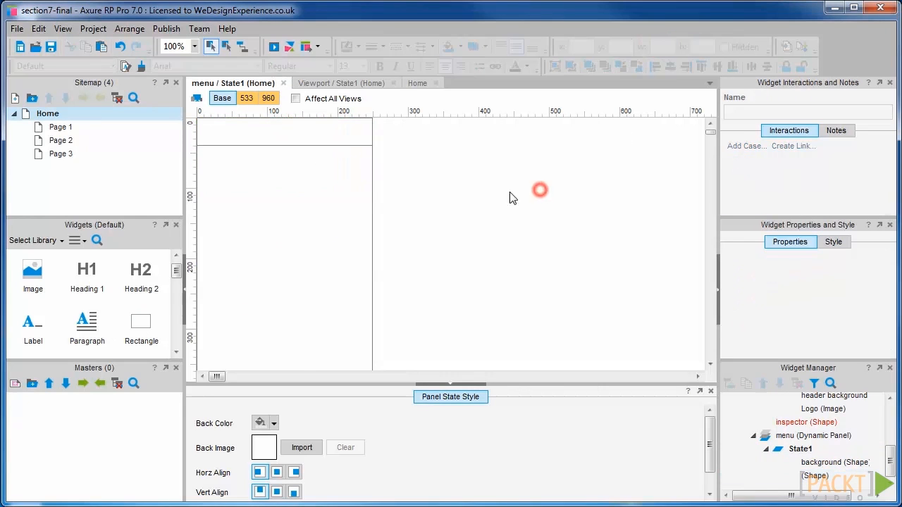
Label the menu rectangle "Item 1".
left_click(312, 135)
double_click(313, 136)
type("Item 1")
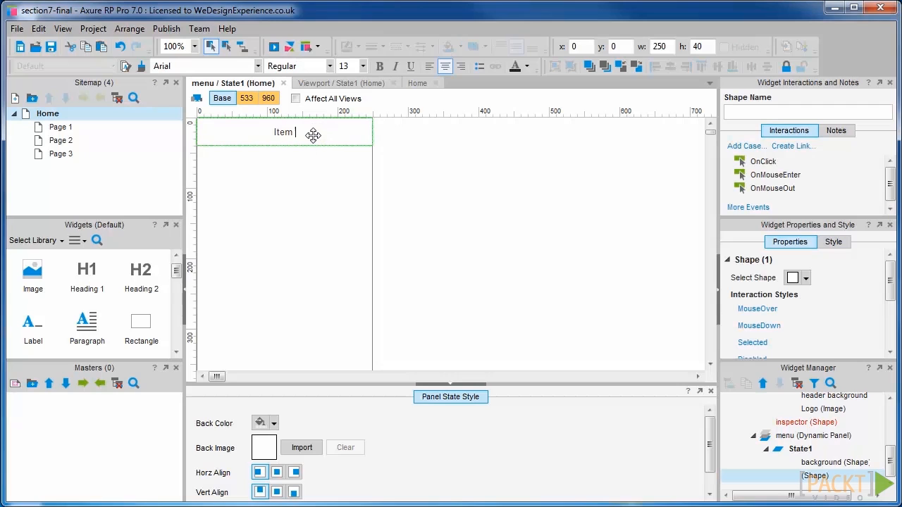
triple_click(256, 134)
left_click(383, 151)
Stack two copies of the Item 1 rectangle beneath it and relabel them "Item 2" and "Item 3".
left_click(343, 136)
left_click_drag(284, 134, 294, 190)
double_click(296, 159)
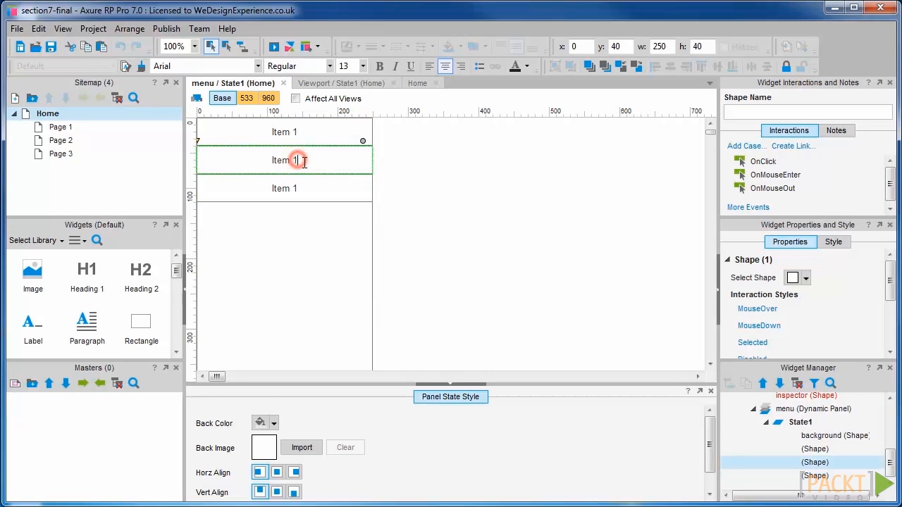
type("Item 2")
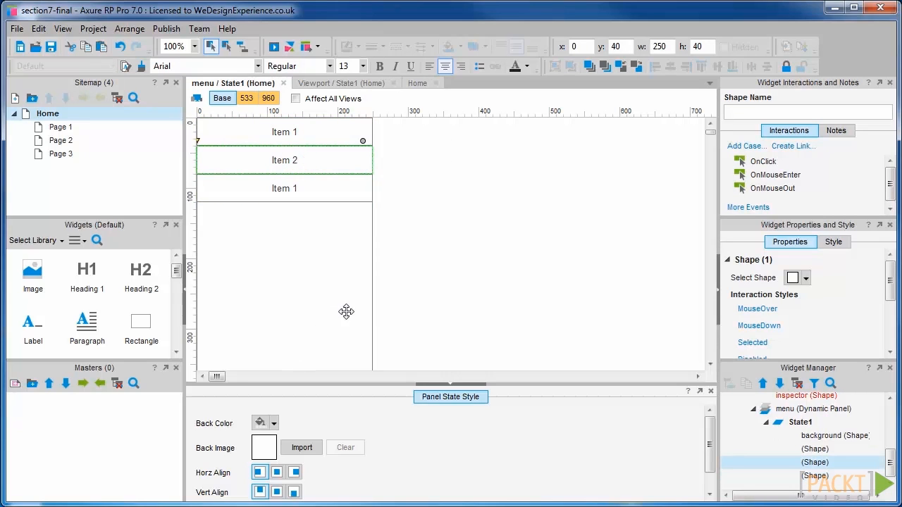
double_click(299, 189)
left_click(299, 189)
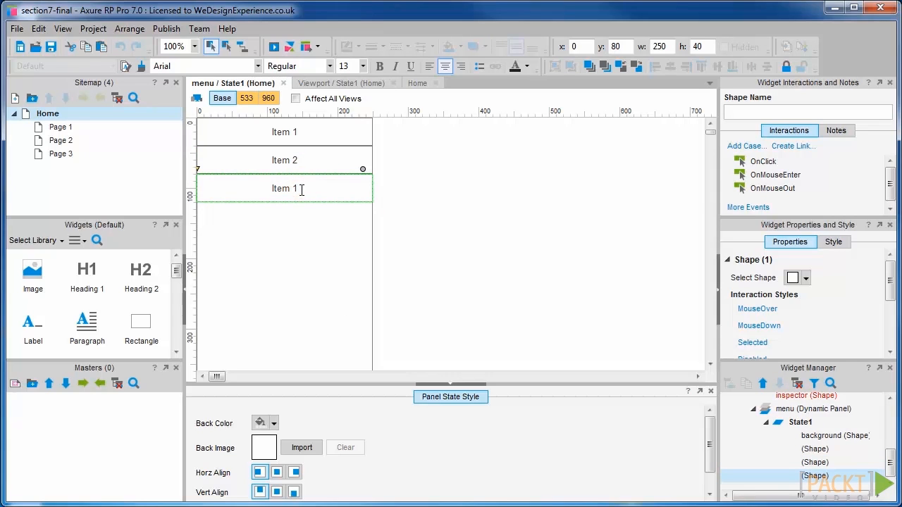
Name the three menu shapes "Item 1", "Item 2" and "Item 3" to match their labels.
left_click(284, 132)
left_click(762, 111)
type("Item 1")
left_click(327, 155)
left_click(806, 113)
type("It")
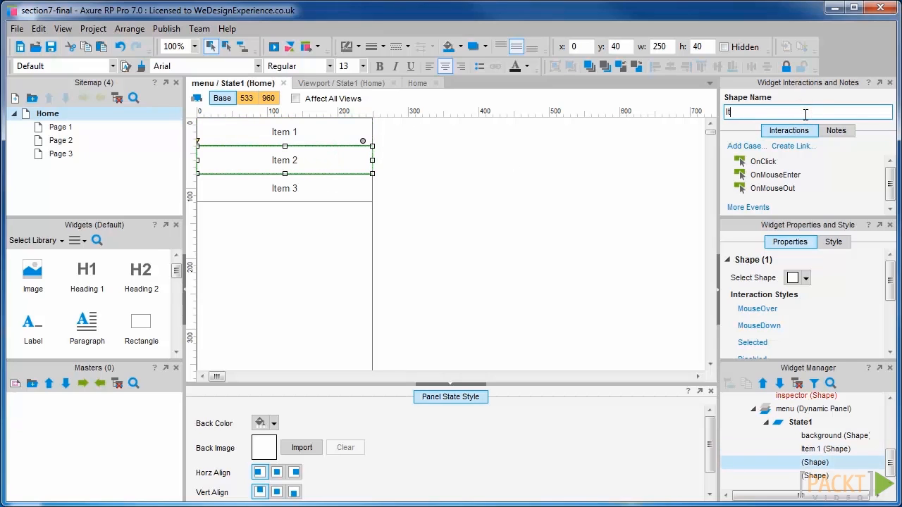
type("em 2")
left_click(315, 185)
left_click(788, 113)
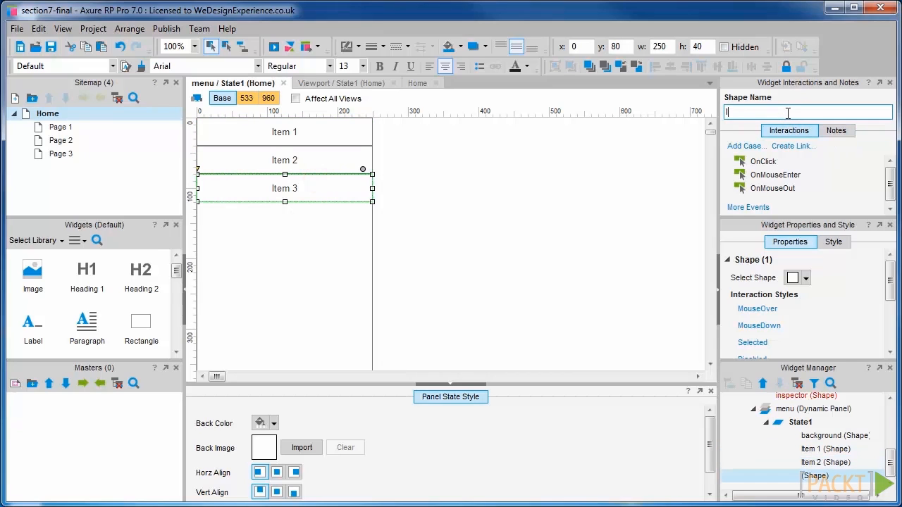
left_click(493, 235)
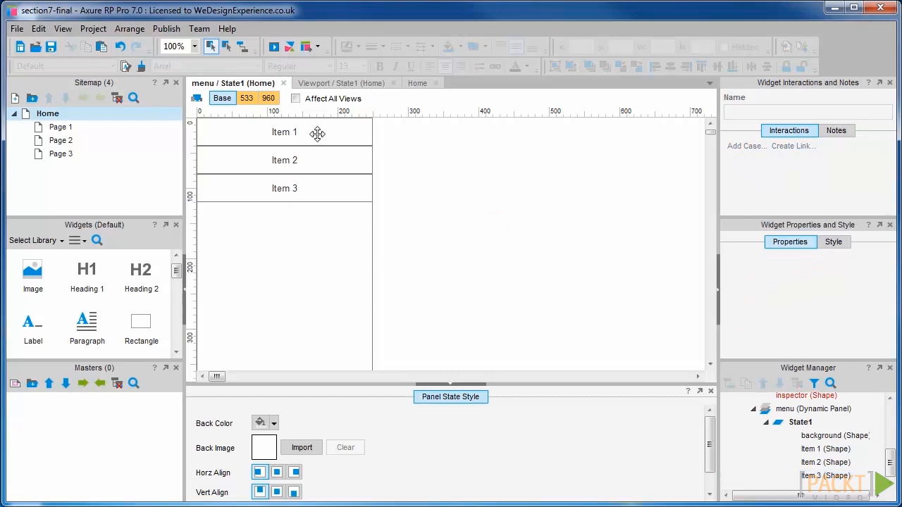
In the 960 view, set the width of all three menu items to 120.
left_click(245, 98)
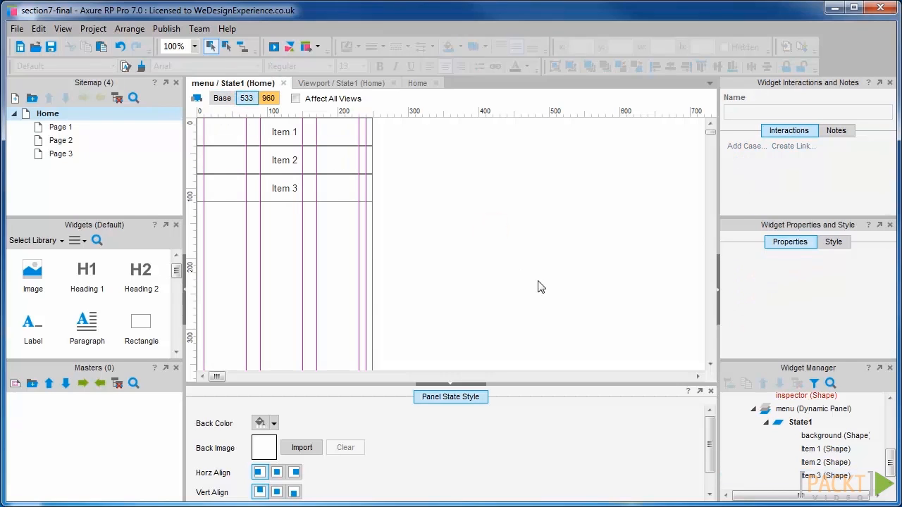
left_click(269, 98)
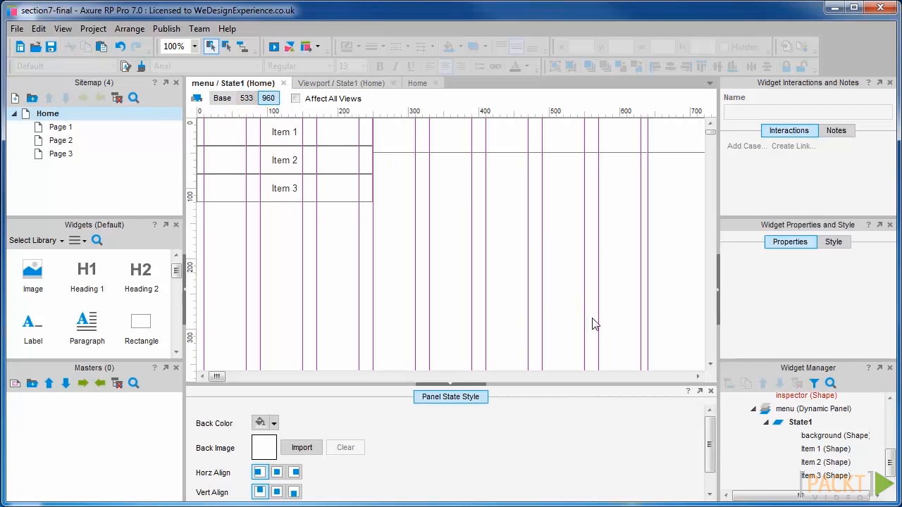
left_click(224, 123)
left_click(658, 46)
key("Return")
left_click(283, 155)
left_click(668, 46)
key("Return")
left_click(284, 188)
left_click(658, 46)
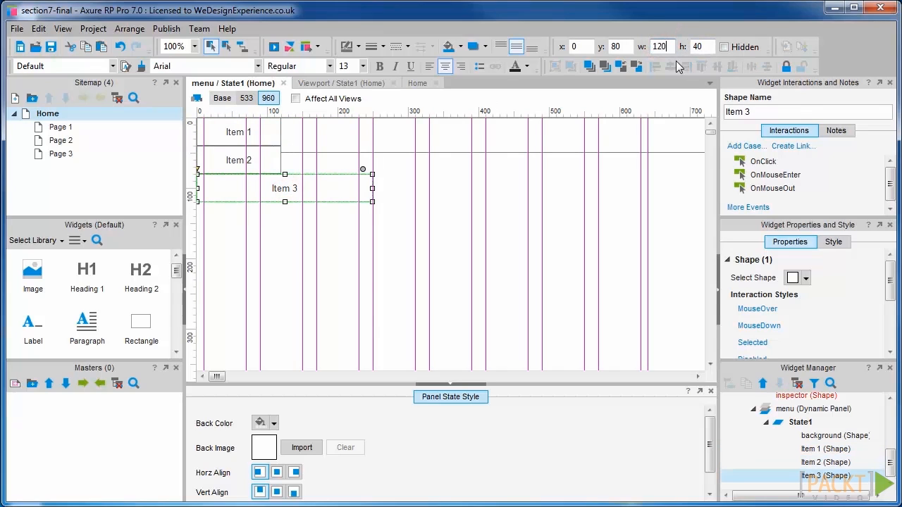
type("120")
key("Return")
Move Item 2 and Item 3 up beside Item 1 to form a horizontal row.
left_click(268, 153)
left_click_drag(253, 153, 317, 135)
left_click_drag(238, 188, 408, 132)
Nudge all three menu items together 5 pixels to the right and 5 pixels down within the menu bar.
left_click(336, 132, "ctrl")
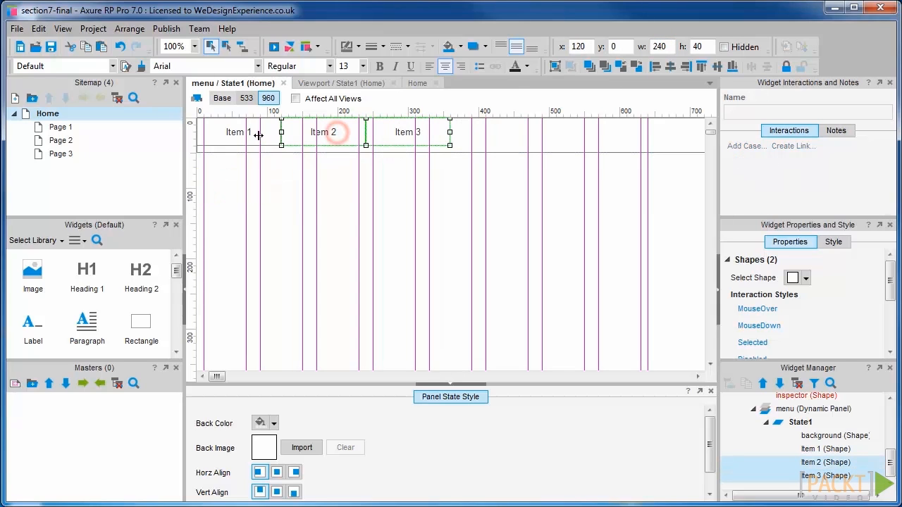
left_click(268, 134, "ctrl")
key("Right")
key("Right")
key("Right")
key("Right")
key("Right")
key("Down")
key("Down")
key("Down")
key("Down")
key("Down")
left_click(391, 189)
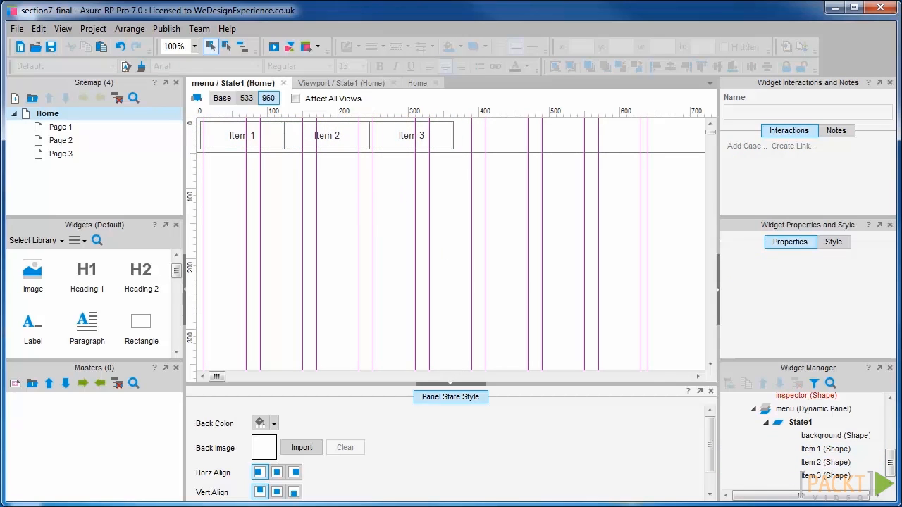
Close the menu state and compare the Home page's menu layout in the Base, 533 and 960 views.
left_click(283, 82)
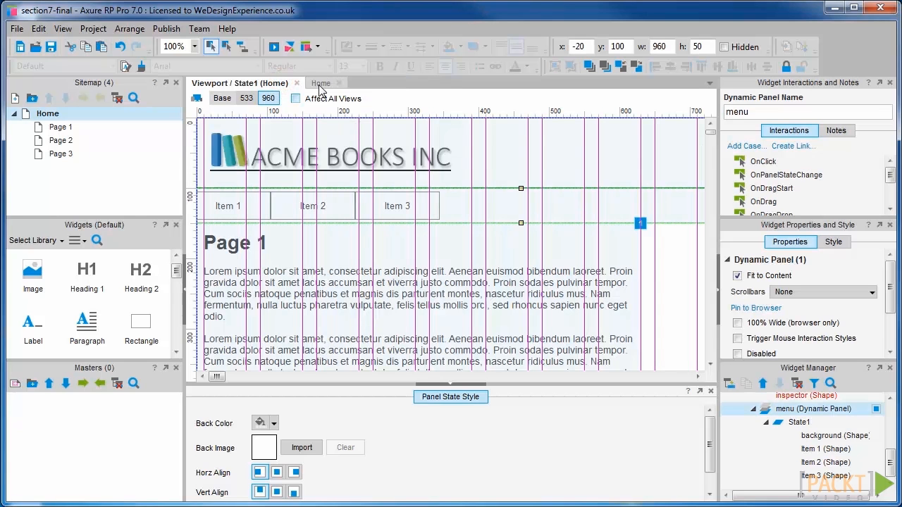
left_click(318, 83)
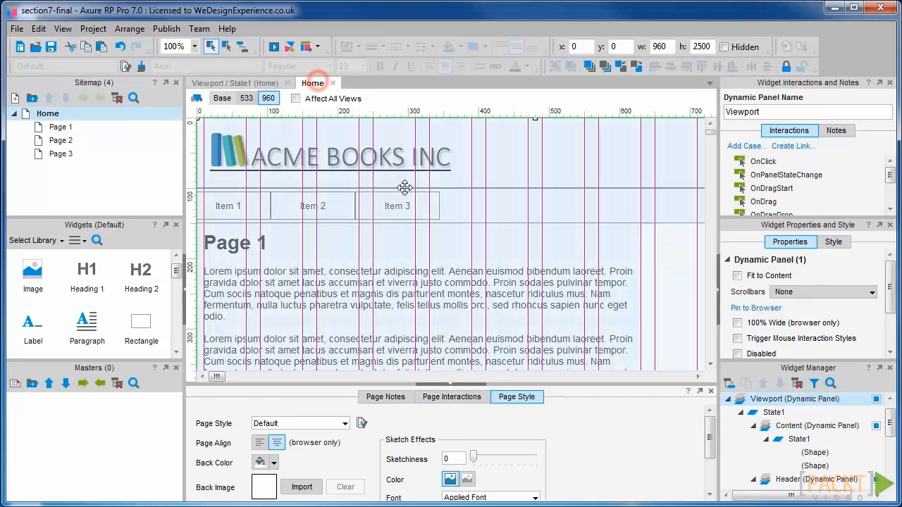
left_click(246, 99)
left_click(222, 98)
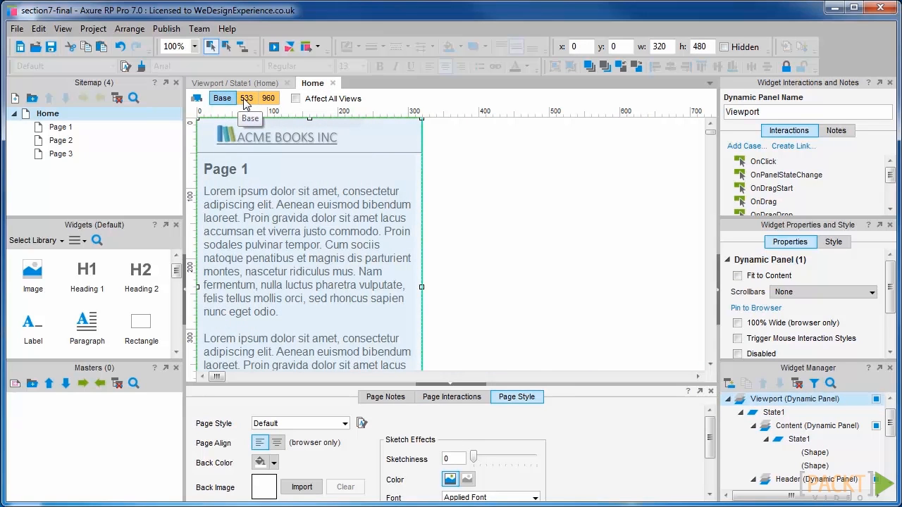
left_click(246, 98)
left_click(267, 98)
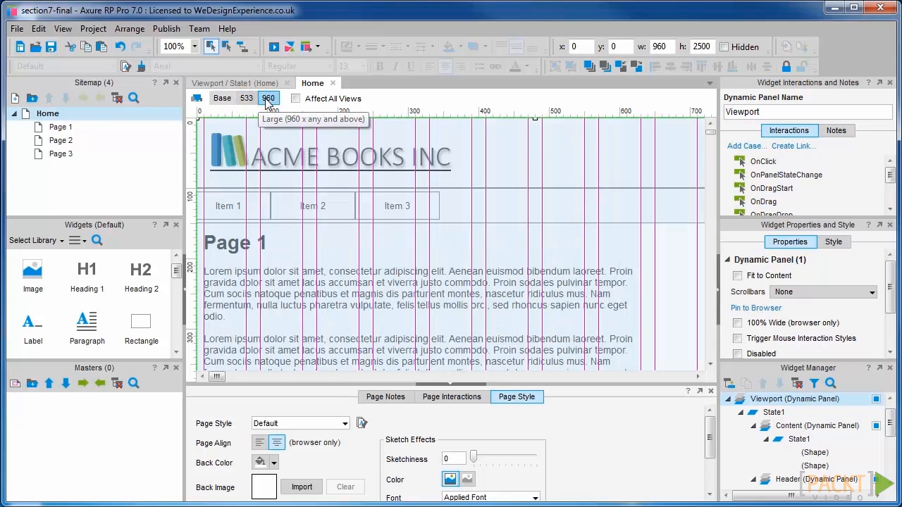
left_click(220, 98)
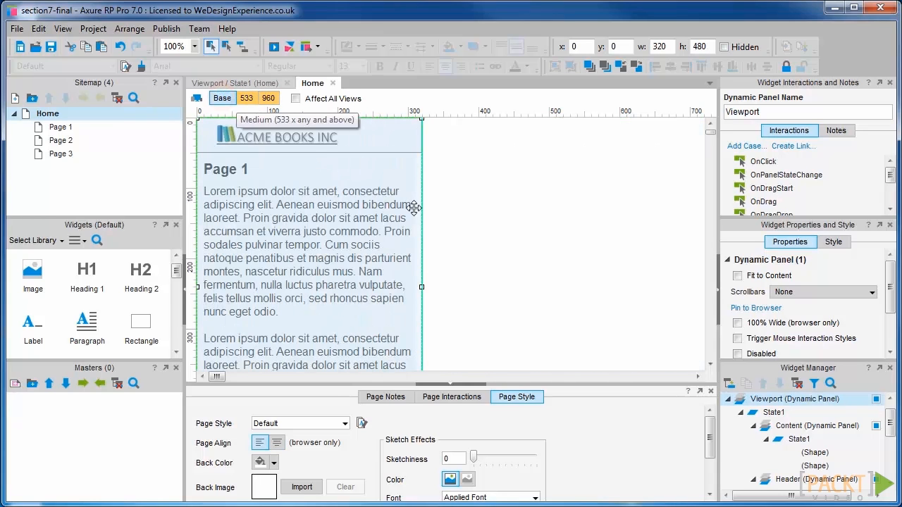